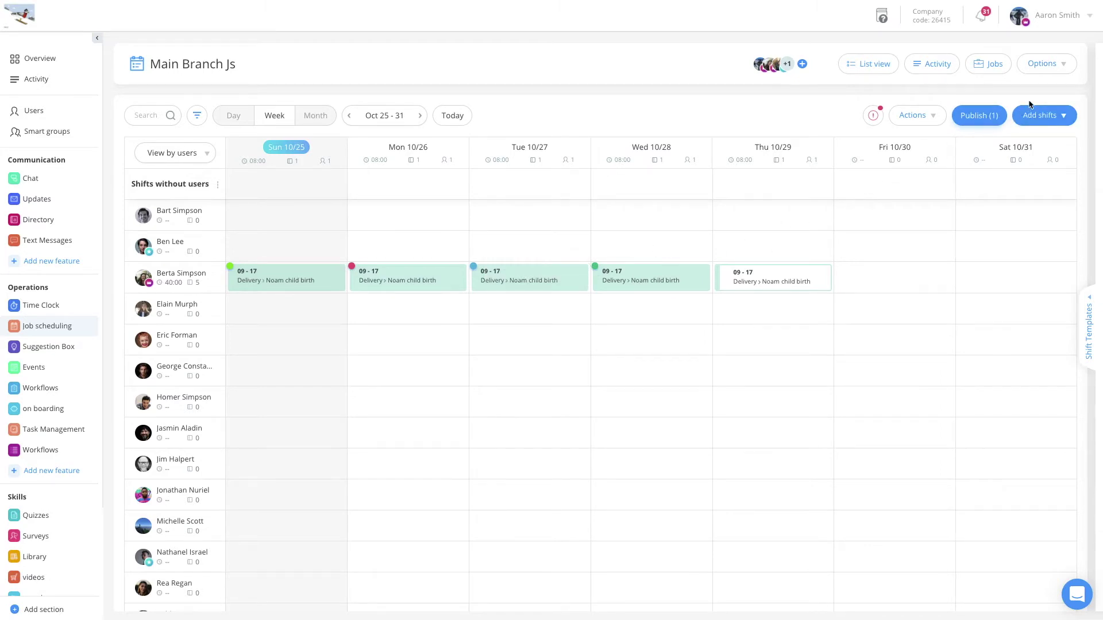
Step: Enable reject, accept, check-in and completed shift buttons in job scheduling settings and save
{"action": "left_click", "coordinate": [1067, 68]}
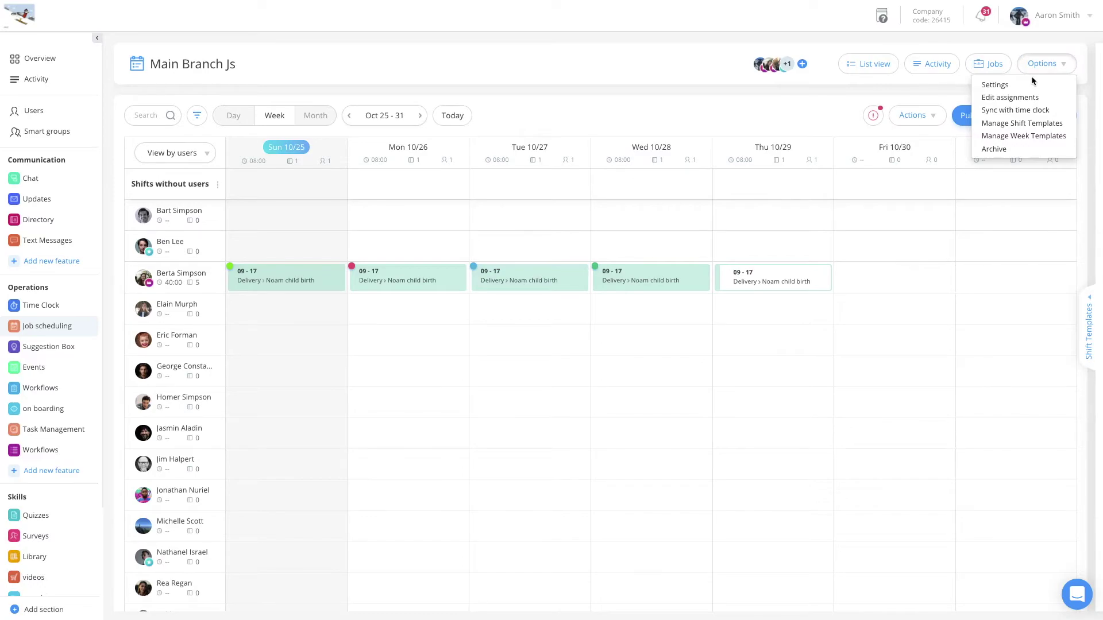
{"action": "left_click", "coordinate": [995, 86]}
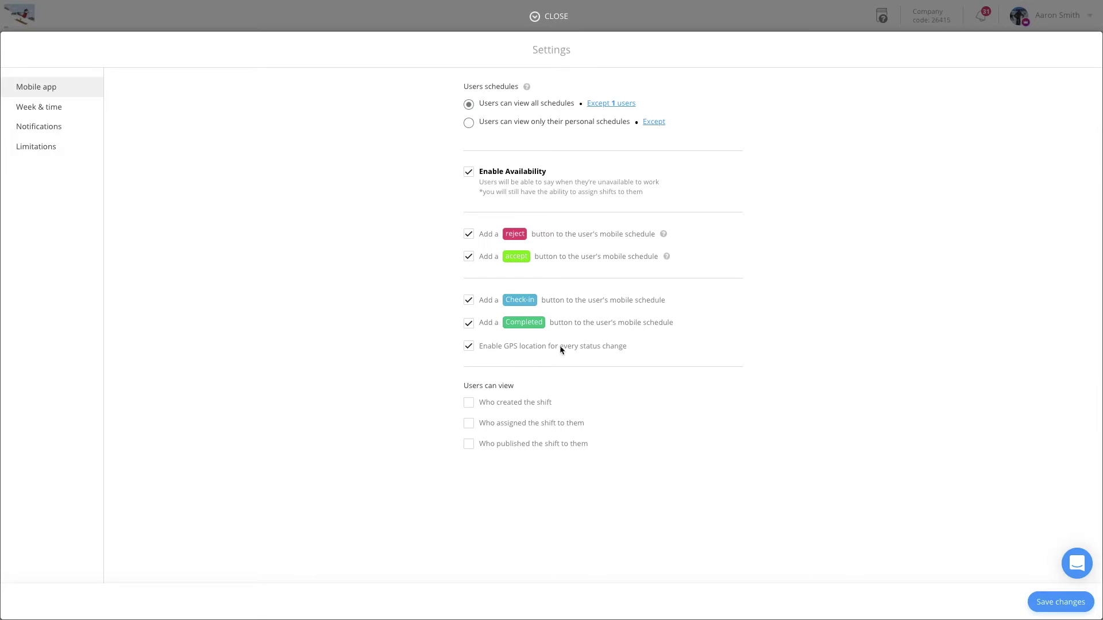
{"action": "left_click", "coordinate": [1060, 603]}
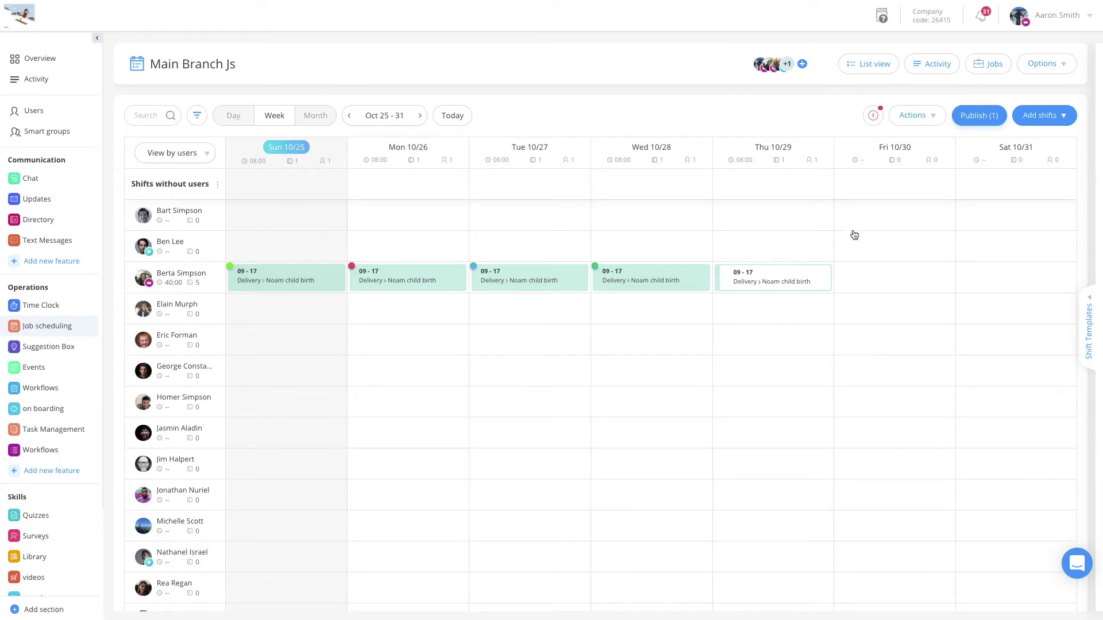
Step: Publish the single pending Thursday 10/29 shift
{"action": "left_click", "coordinate": [980, 116]}
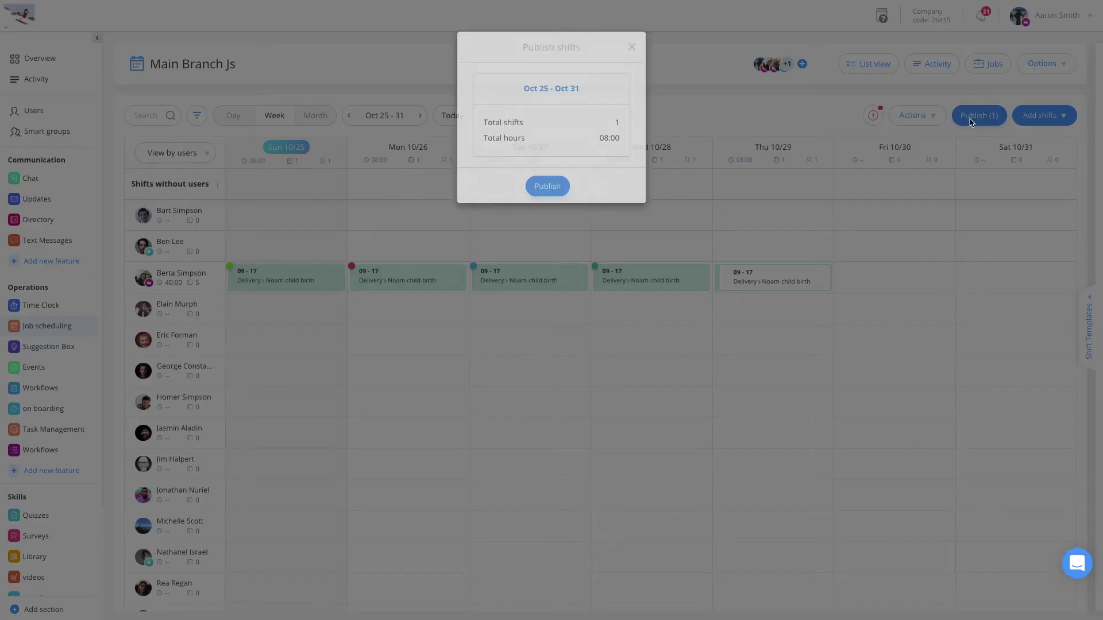
{"action": "left_click", "coordinate": [559, 192]}
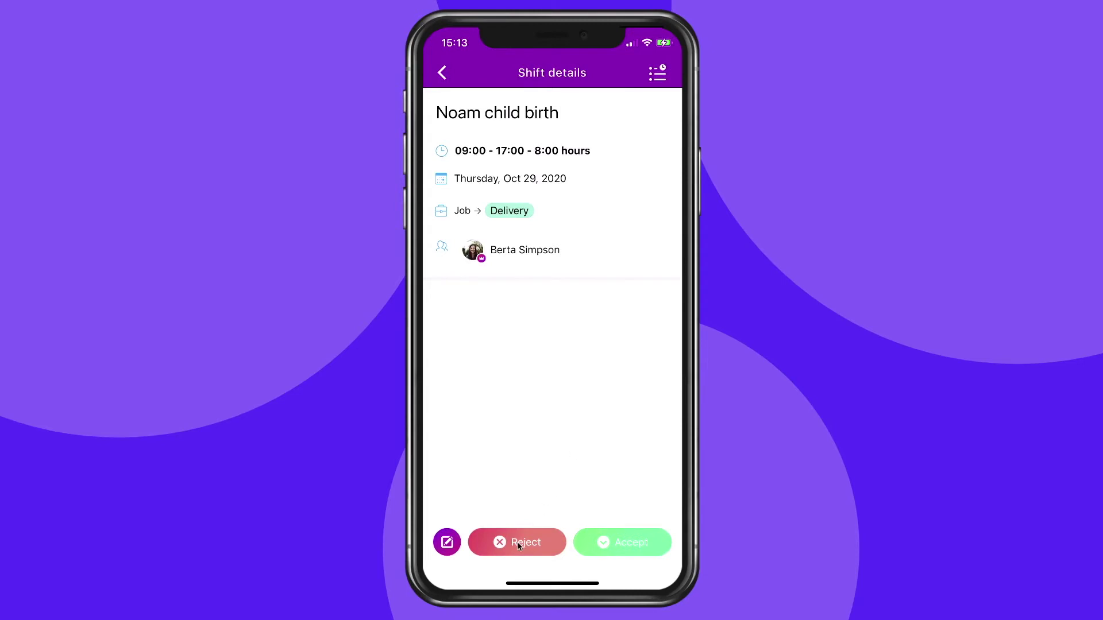
Step: Accept the Noam child birth shift on the phone and confirm it
{"action": "left_click", "coordinate": [620, 538]}
{"action": "left_click", "coordinate": [586, 563]}
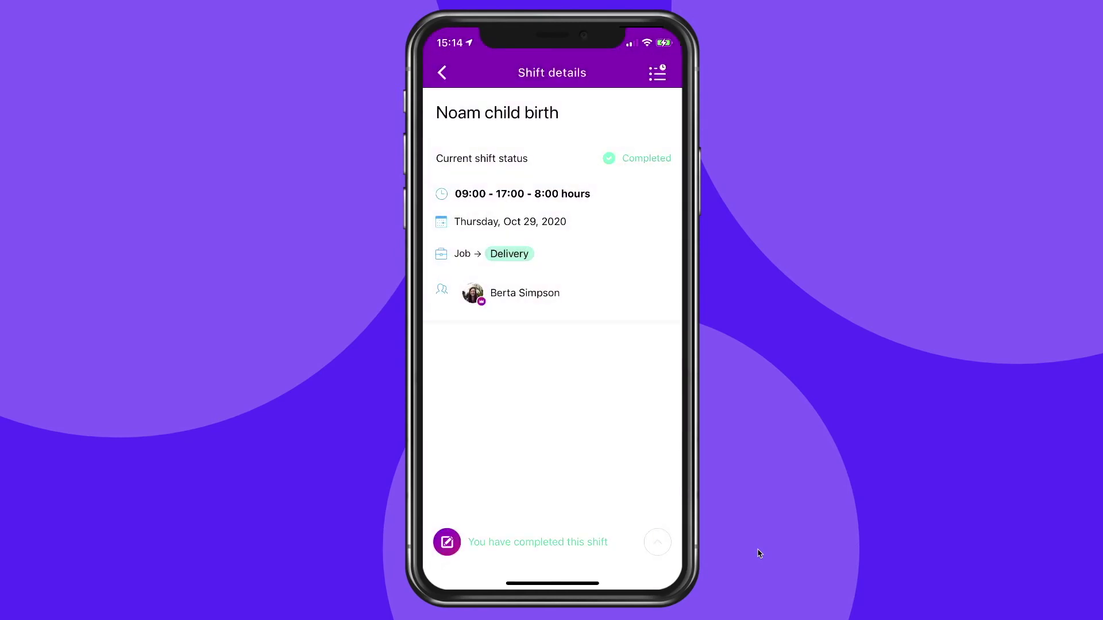
Step: Open the note editor on the completed Noam child birth shift
{"action": "left_click", "coordinate": [461, 545]}
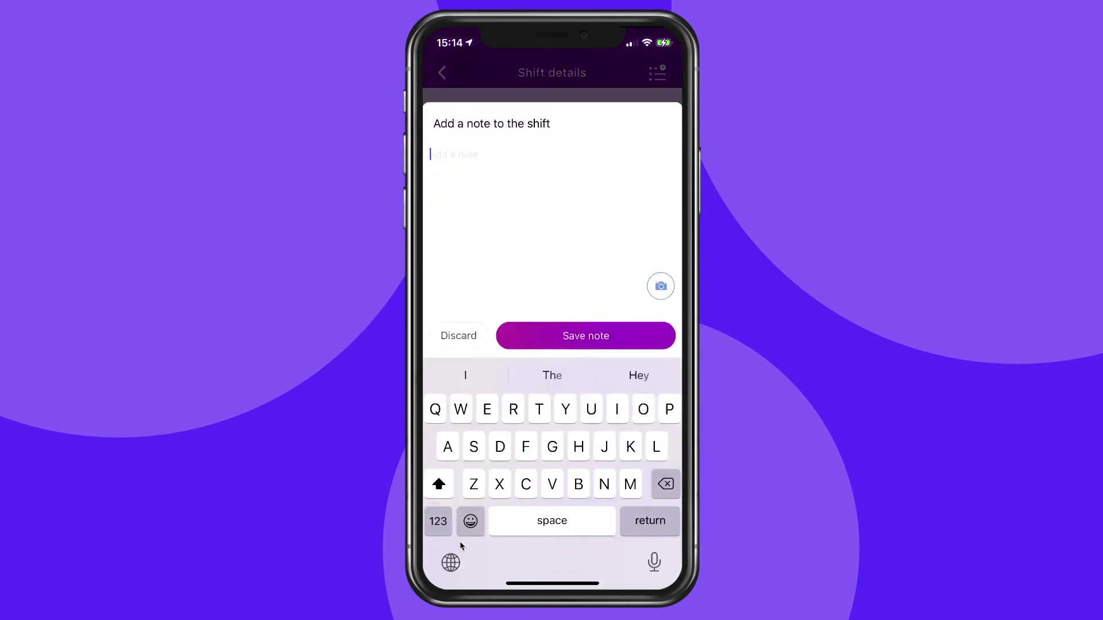